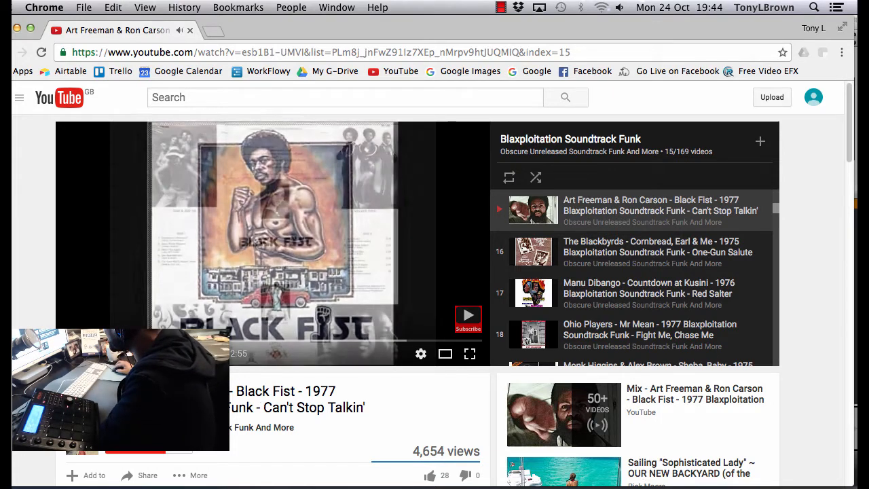
Play the Black Fist "Can't Stop Talkin'" video from two early points on its timeline
left_click(72, 339)
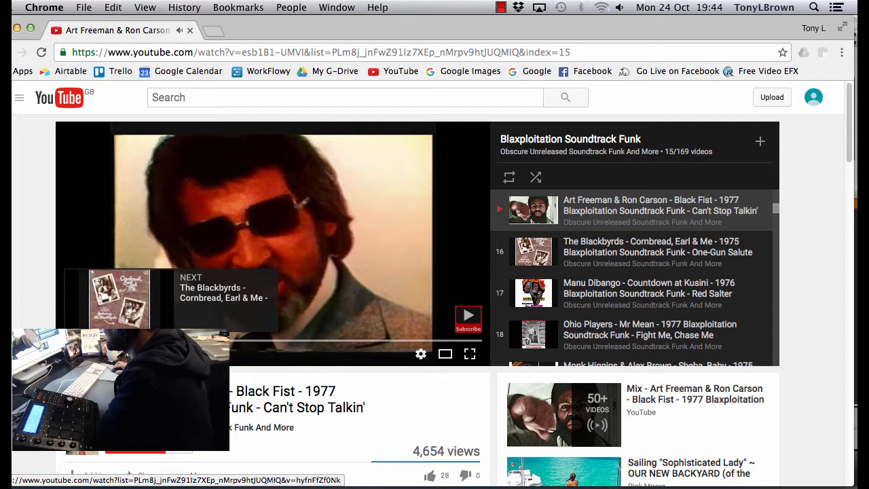
left_click(132, 340)
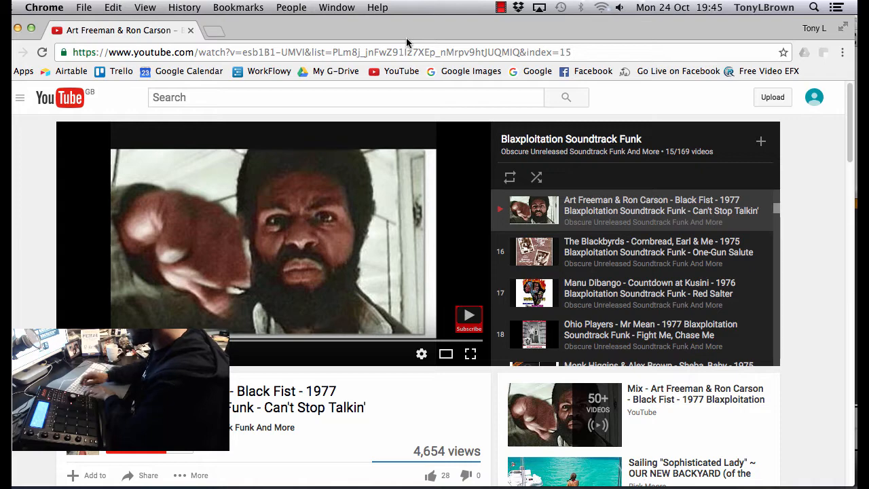
Switch to the MPC software and put the Black Fist sample into Chop mode
key("super+Tab")
key("super+Tab")
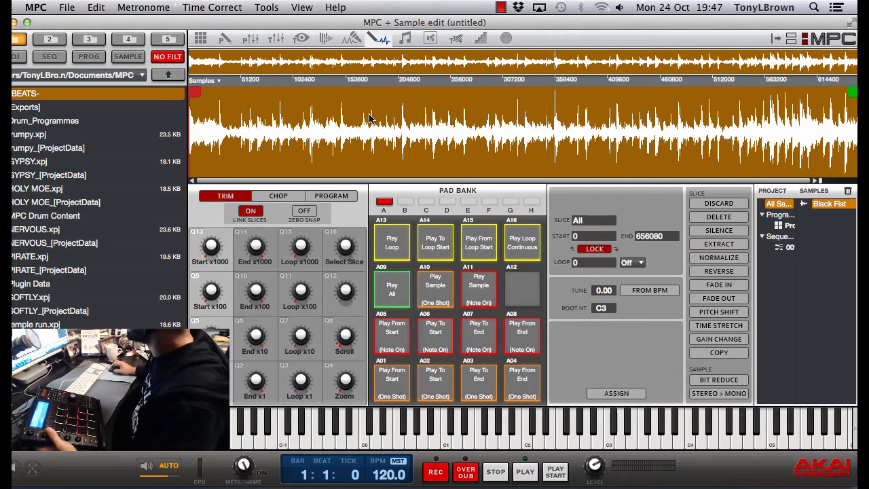
left_click(278, 196)
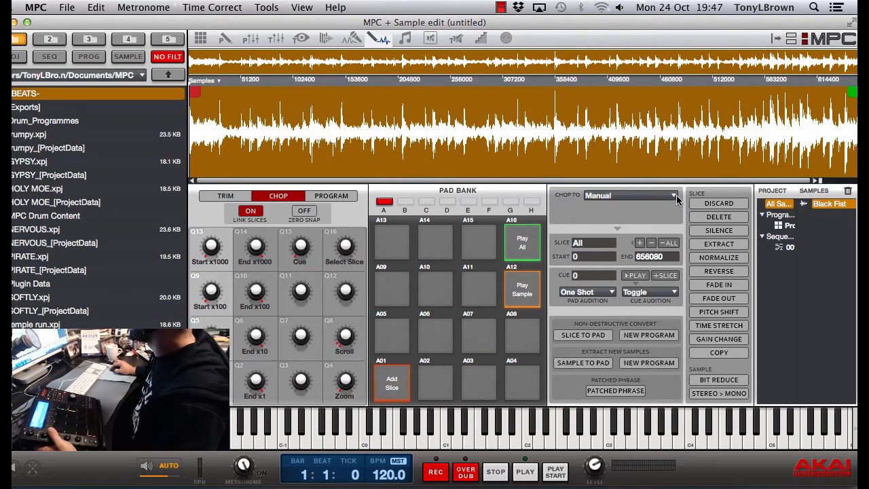
Try chopping the Black Fist sample by Threshold and by Regions
left_click(673, 195)
left_click(613, 218)
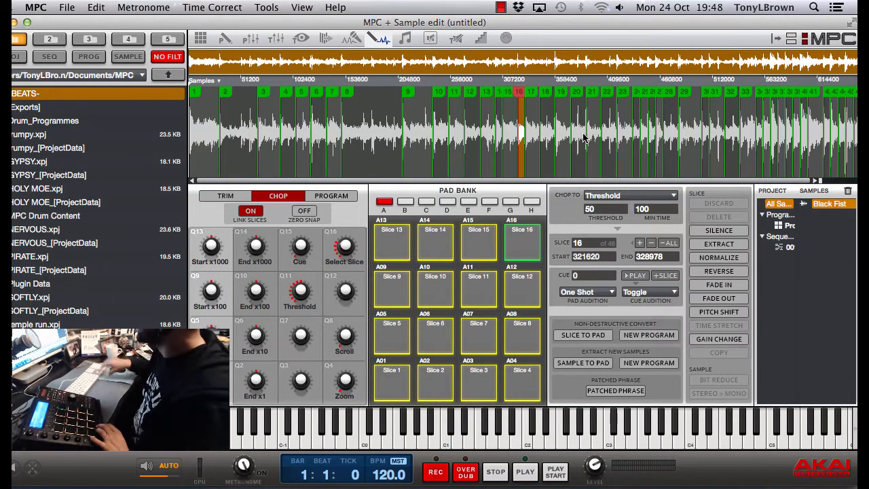
left_click(663, 196)
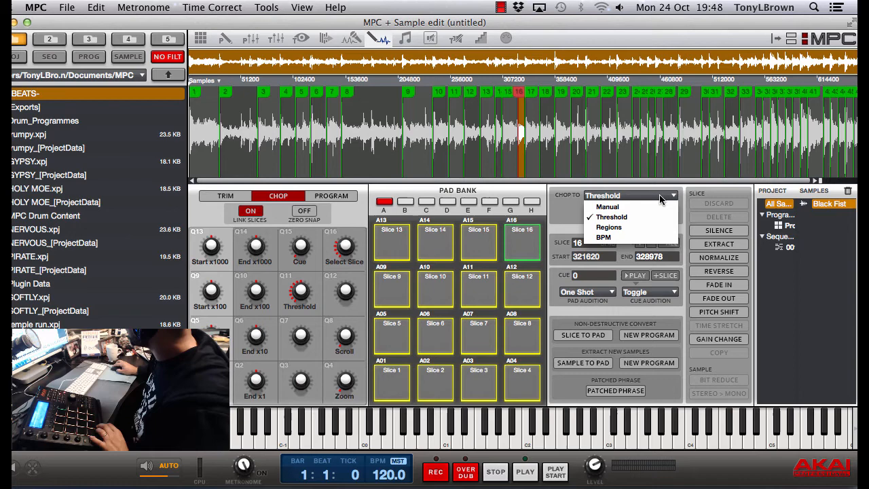
left_click(631, 227)
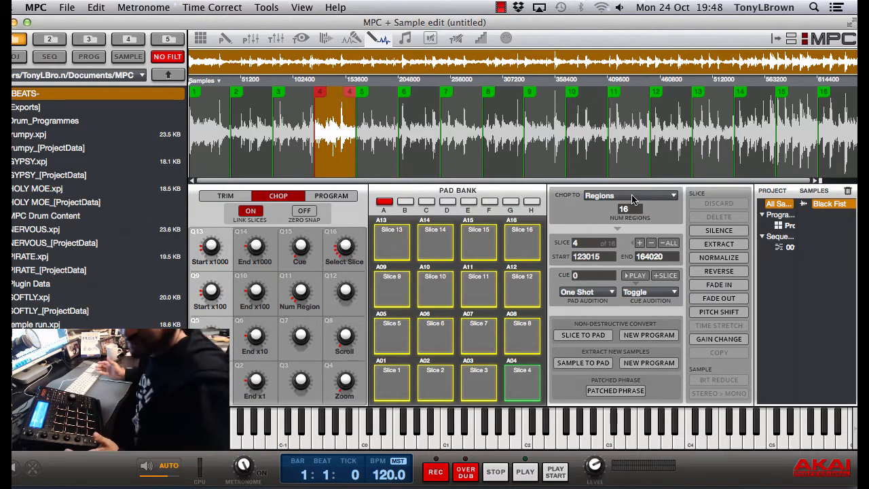
Set the sample's chop method to Manual and remove all existing slices
left_click(642, 197)
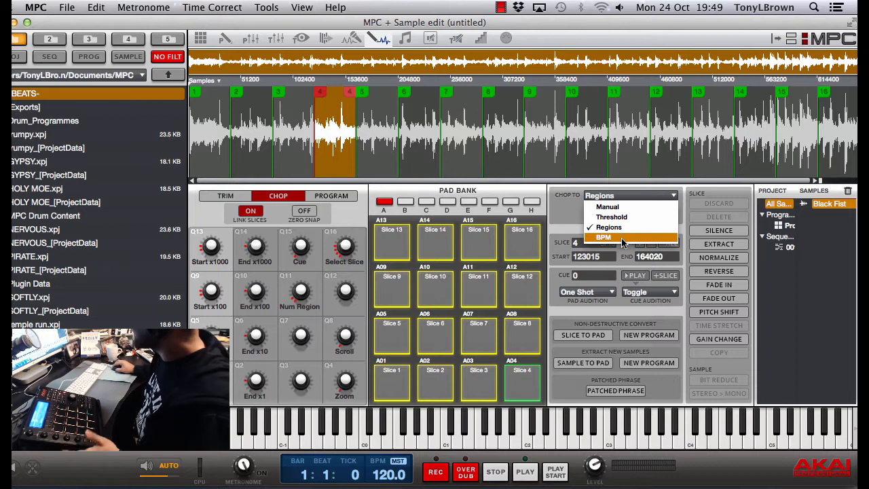
left_click(628, 206)
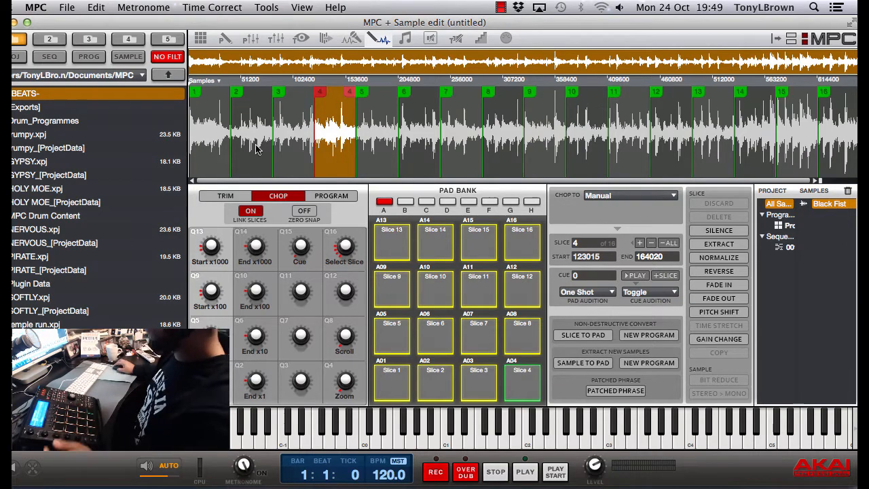
left_click(667, 243)
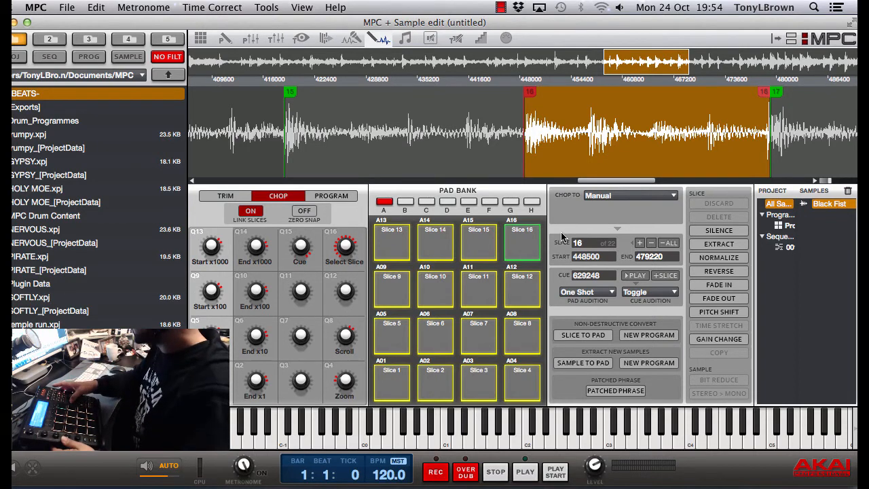
Convert the Black Fist slices into a new program using non-destructive slices, and widen the project list to show full program names
key("super+1")
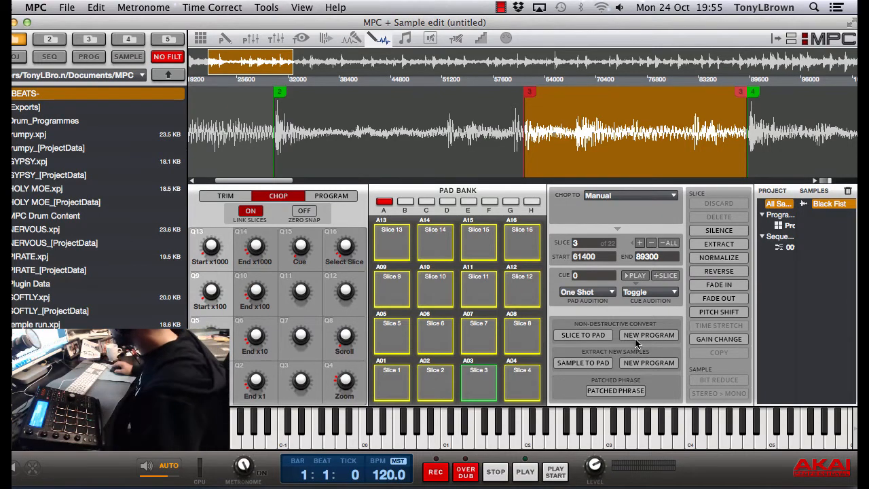
left_click(645, 335)
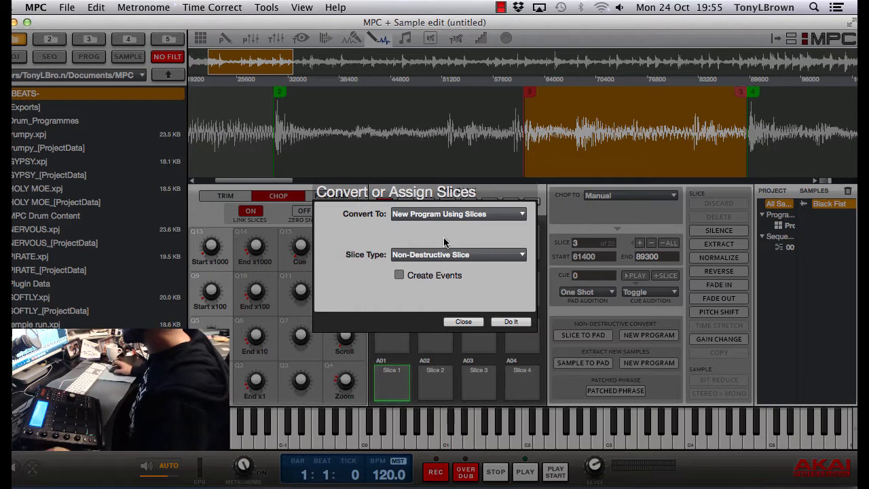
left_click(514, 322)
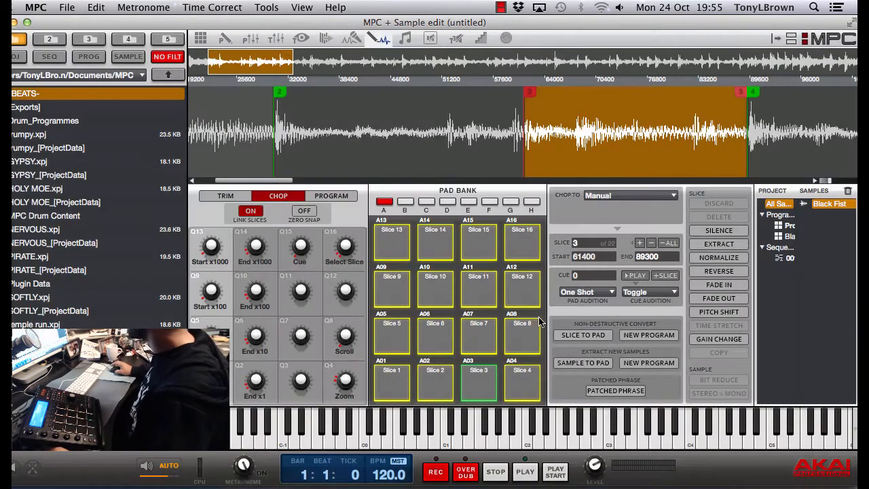
left_click_drag(796, 241, 834, 242)
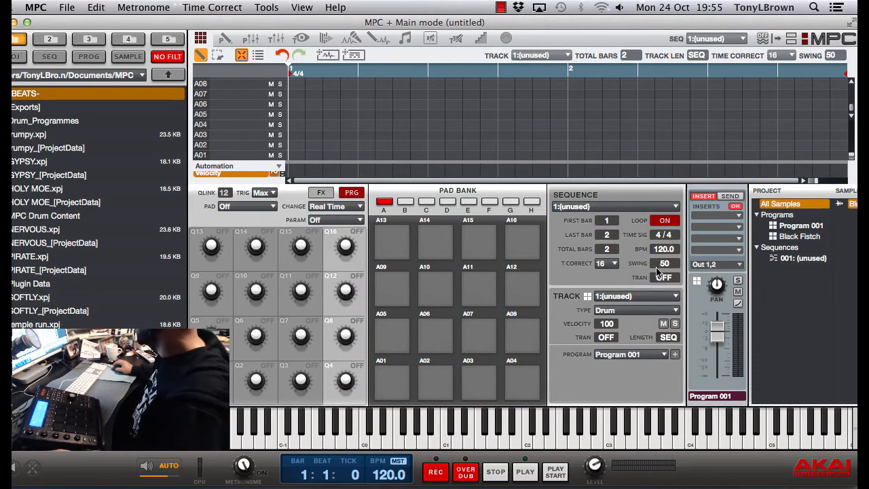
Name track 1 "main hook" and assign the Black Fistch program to it
double_click(630, 300)
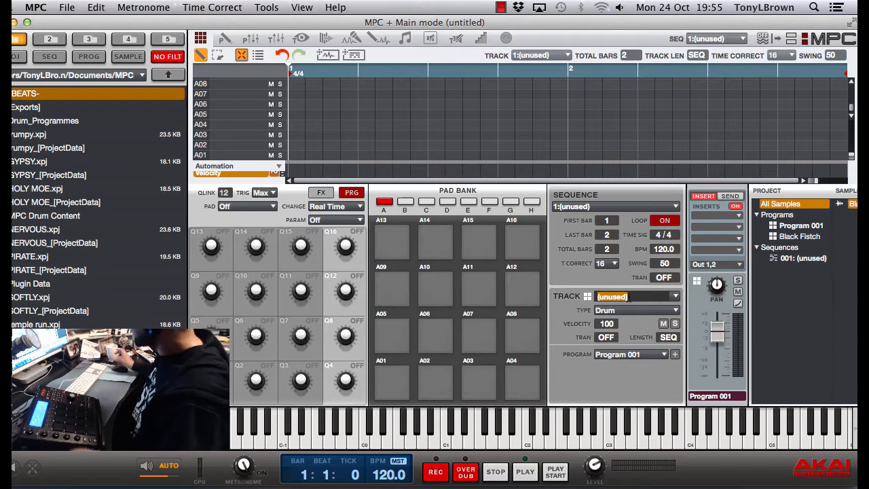
type("main")
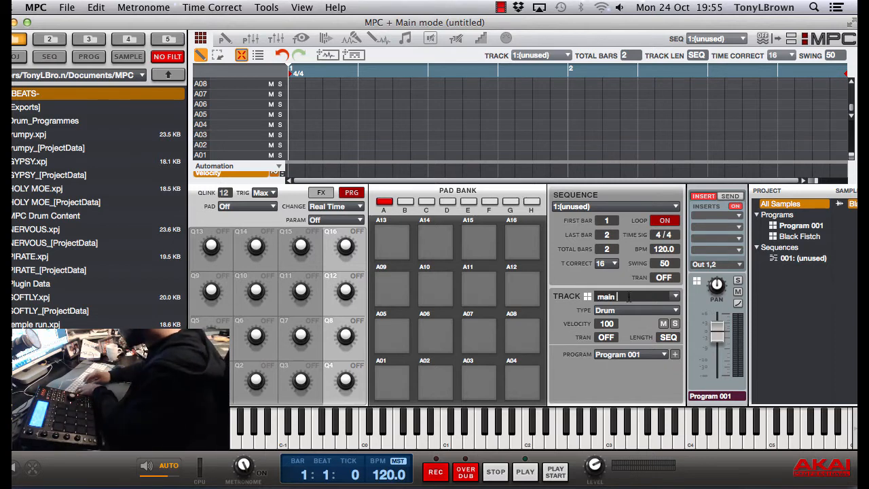
type(" hook")
key("Return")
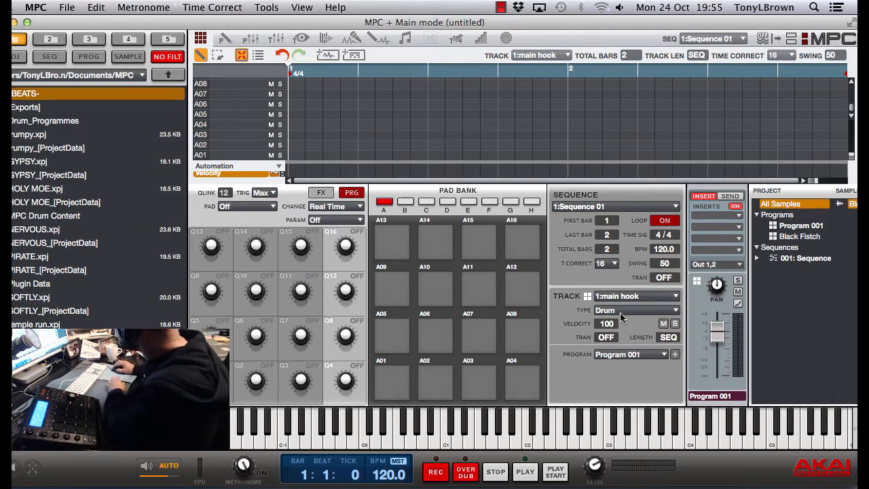
left_click(788, 237)
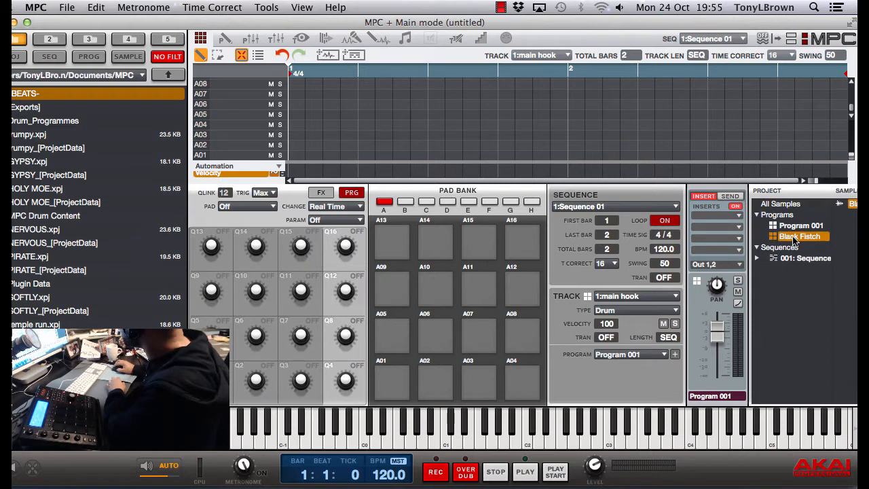
left_click_drag(794, 241, 396, 388)
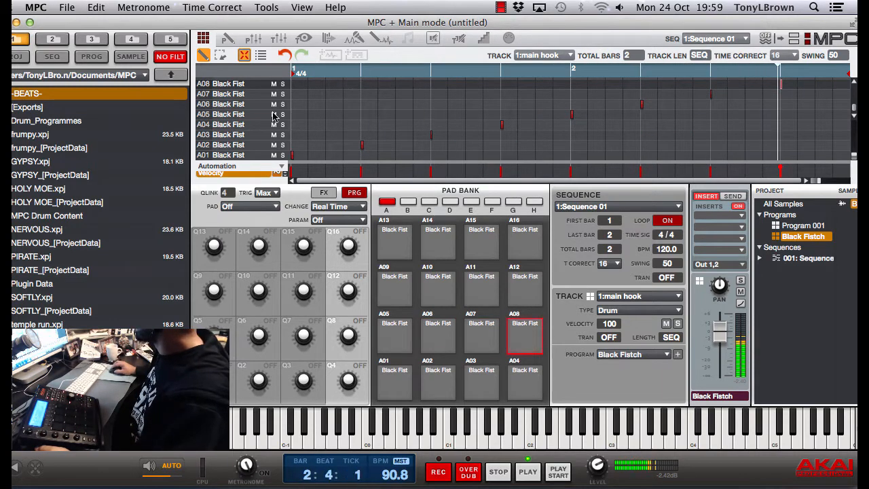
Select all recorded notes in the two-bar grid, open Time Correct for them and play the sequence
left_click(221, 56)
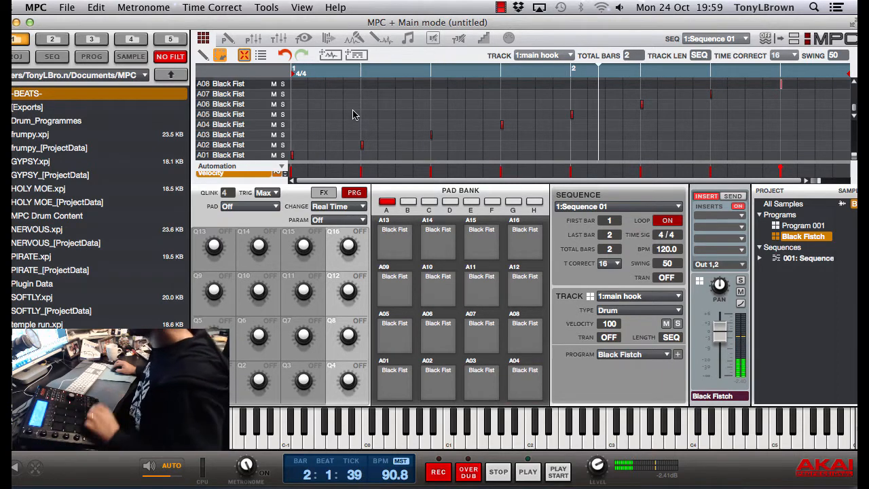
left_click(204, 56)
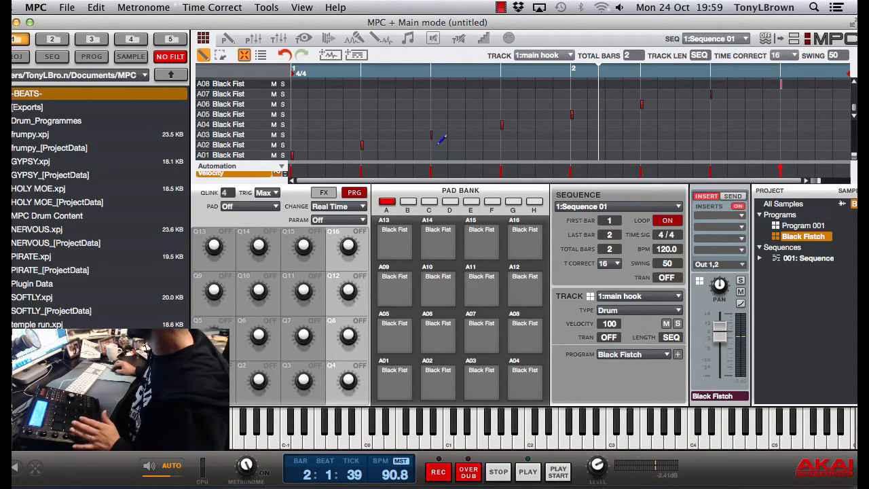
left_click(222, 55)
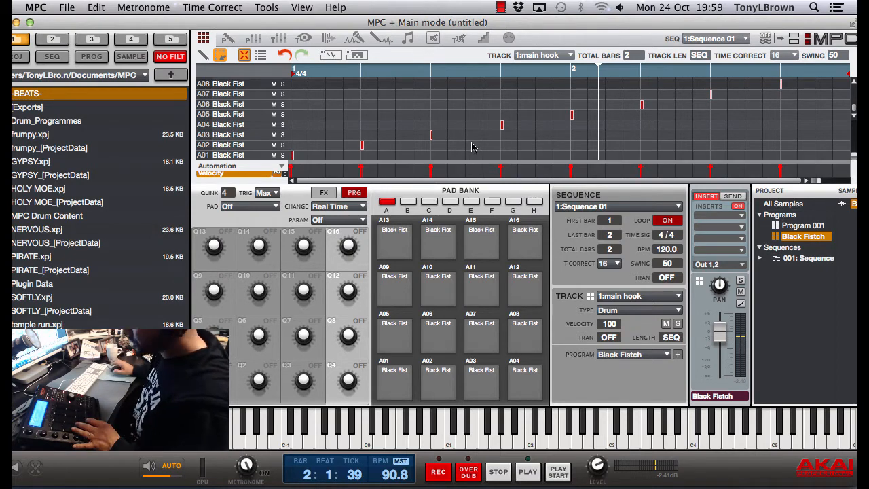
key("t")
key("Escape")
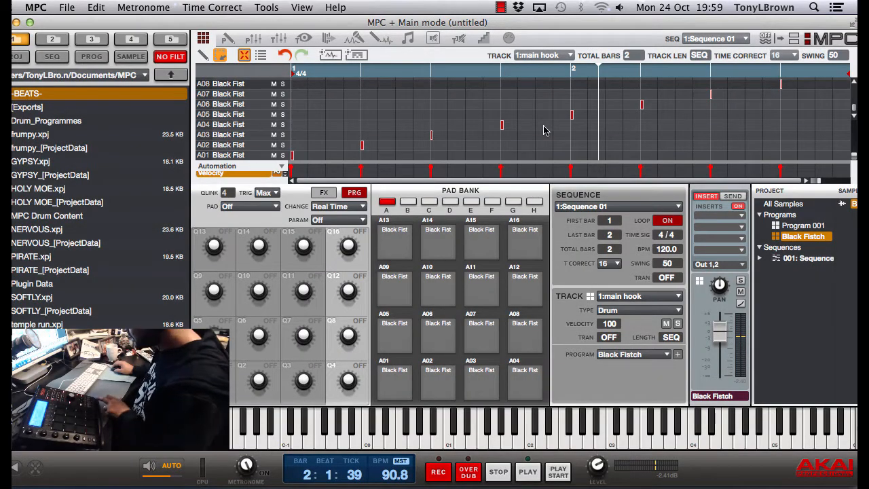
key("space")
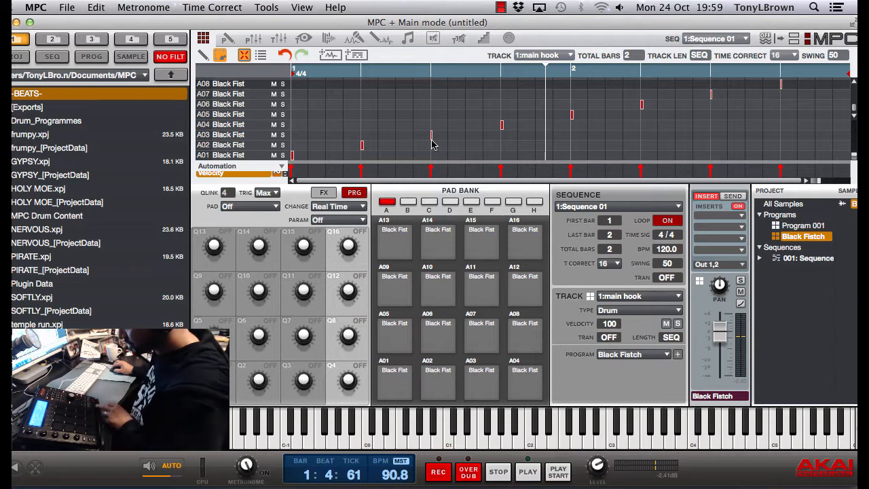
Select the A03 note and open its slice in Sample Edit, and do the same for the A09 note
left_click(432, 140)
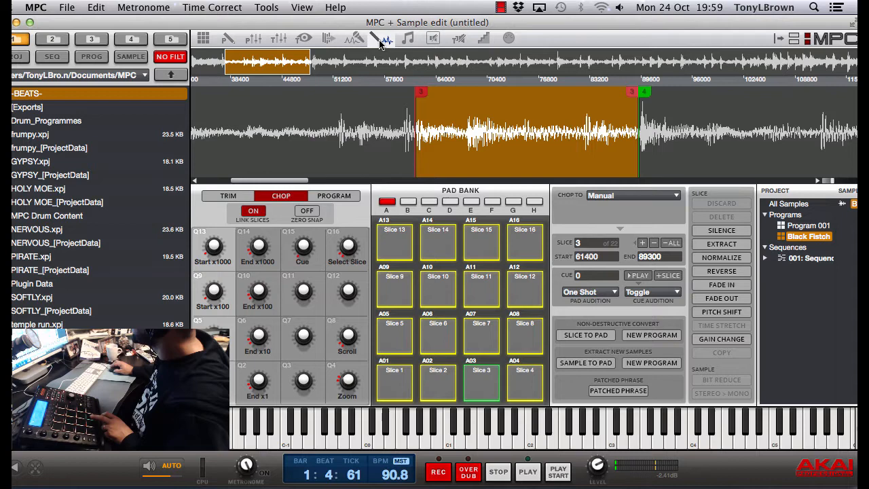
left_click(381, 38)
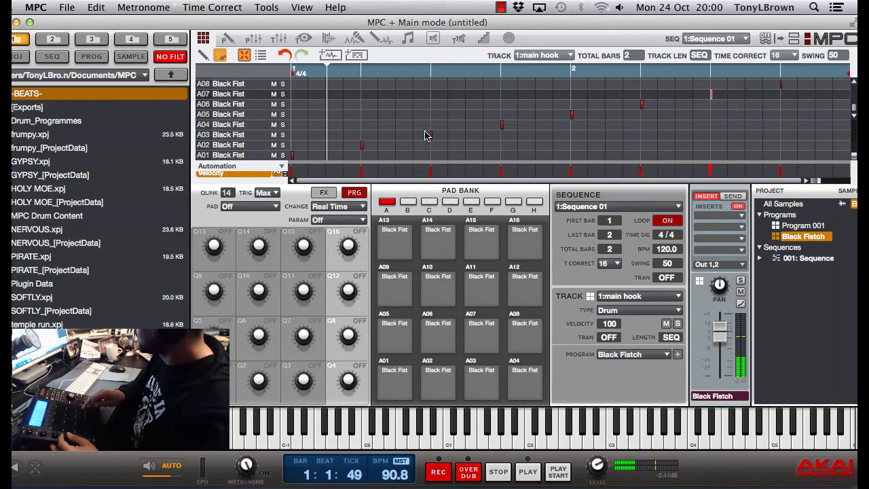
key("super+8")
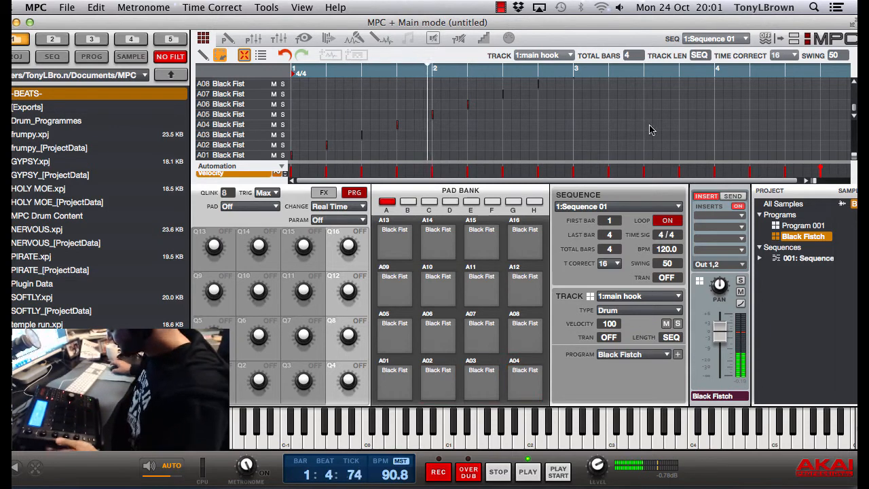
scroll(441, 115, "up", 2)
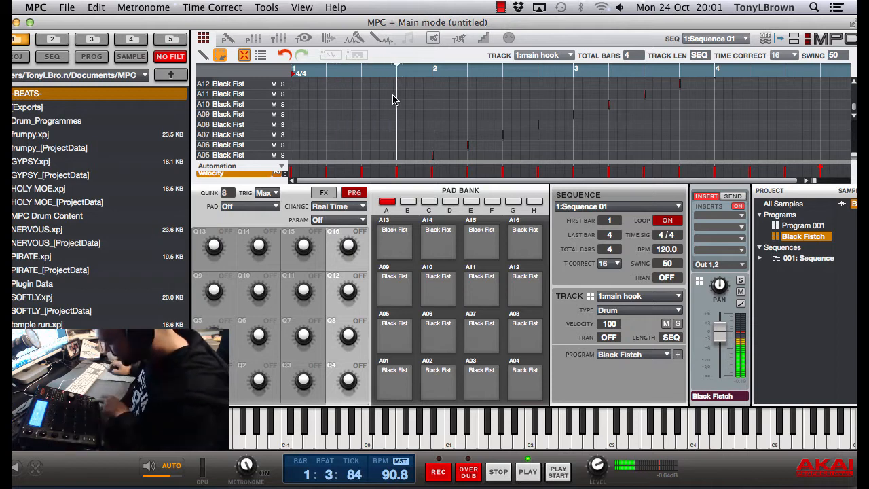
left_click(376, 41)
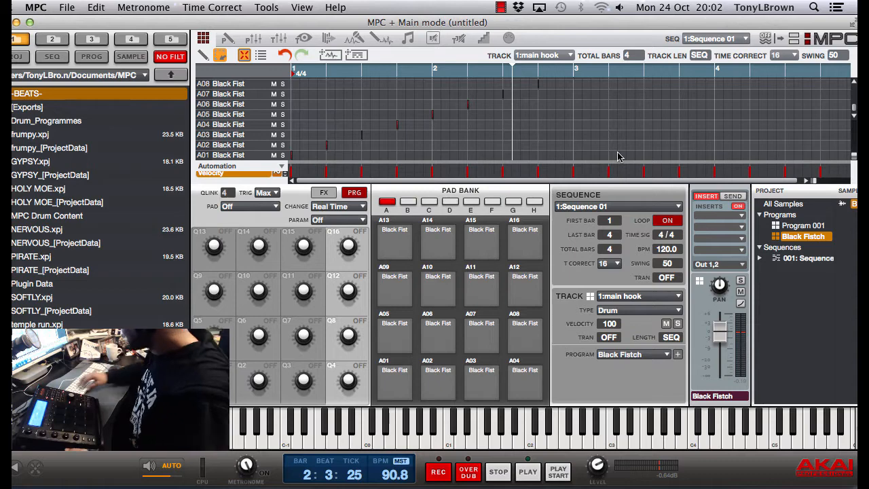
Apply Time Correct to all notes of the four-bar main hook sequence and play it back
key("super+a")
scroll(611, 129, "up", 2)
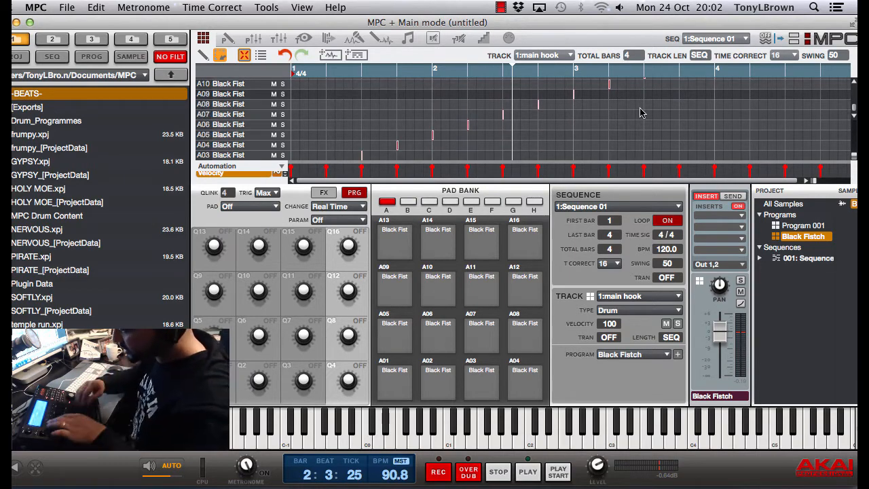
key("t")
key("Return")
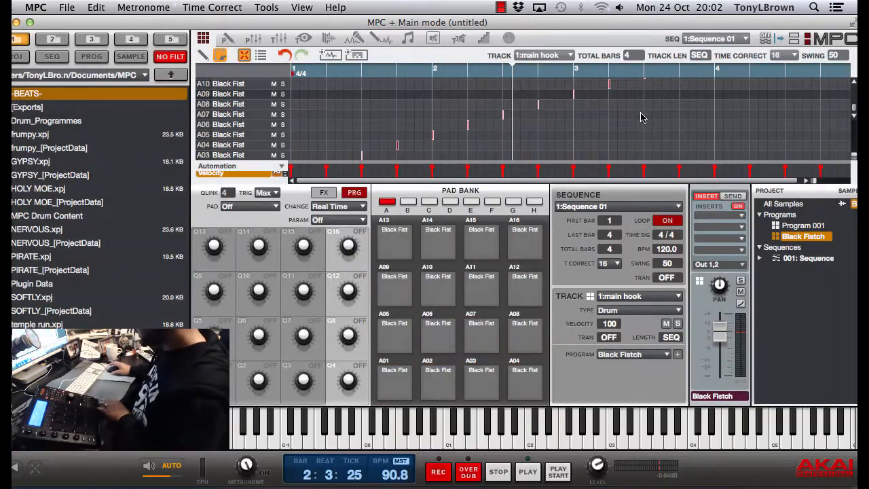
key("space")
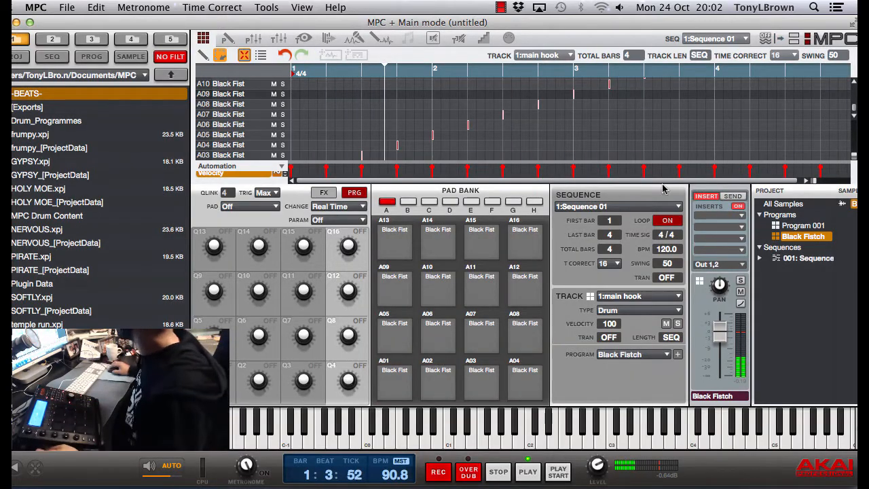
scroll(576, 134, "up", 4)
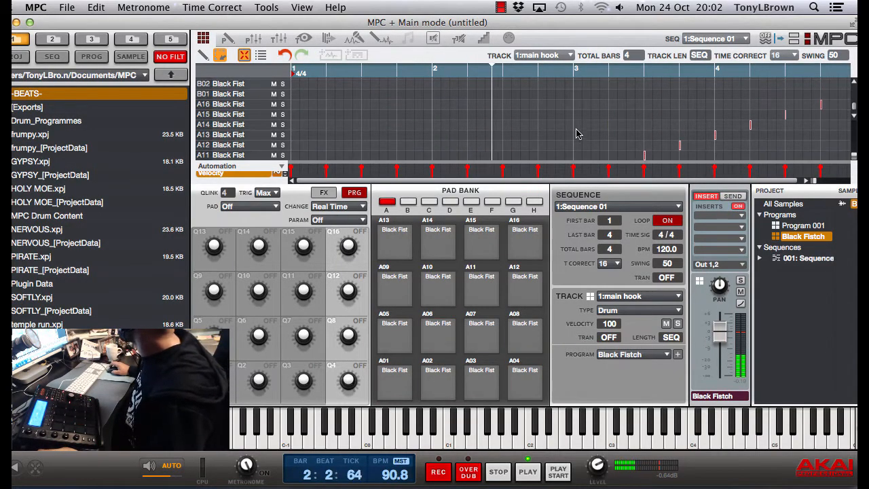
scroll(577, 133, "down", 1)
scroll(577, 133, "up", 1)
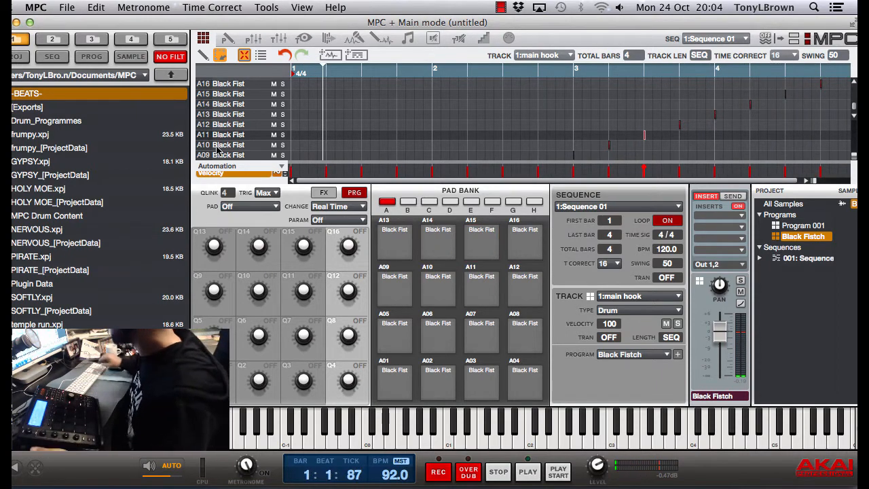
Enlarge the velocity lane below the note grid
left_click_drag(467, 169, 467, 141)
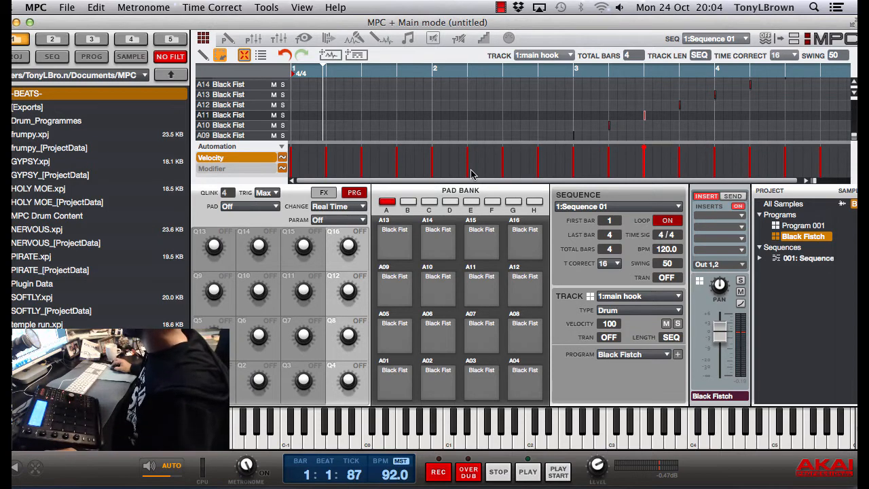
Shrink the velocity lane, stop the overdub take on the main hook track and undo its recorded notes
left_click_drag(473, 141, 478, 159)
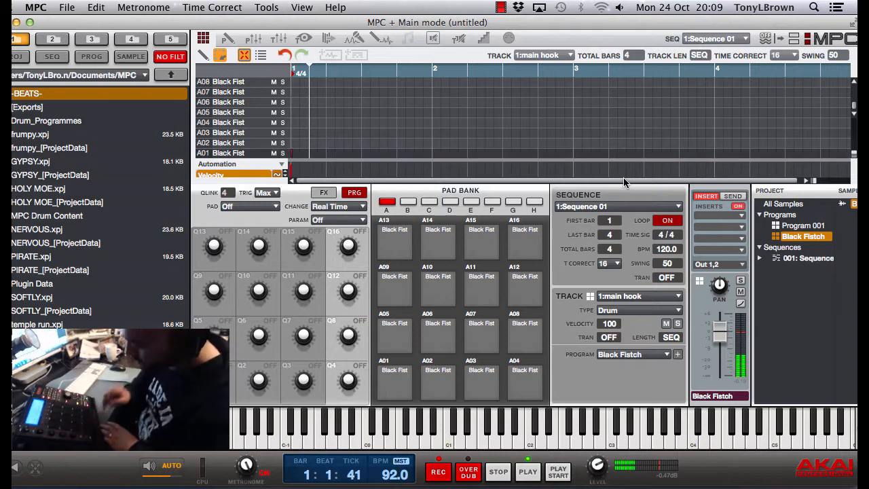
key("space")
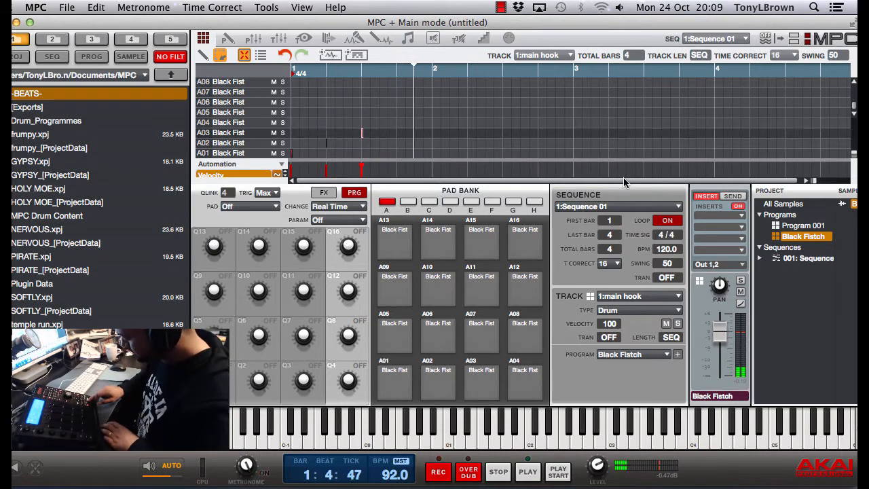
key("super+z")
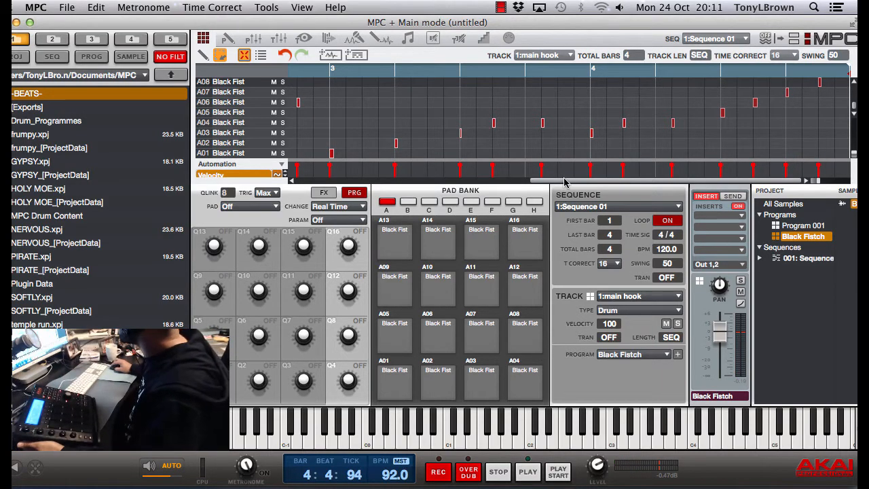
Enlarge the velocity lane slightly and play back the four-bar main hook sequence
mouse_move(567, 163)
left_mouse_down()
mouse_move(566, 121)
mouse_move(569, 171)
mouse_move(569, 151)
left_mouse_up()
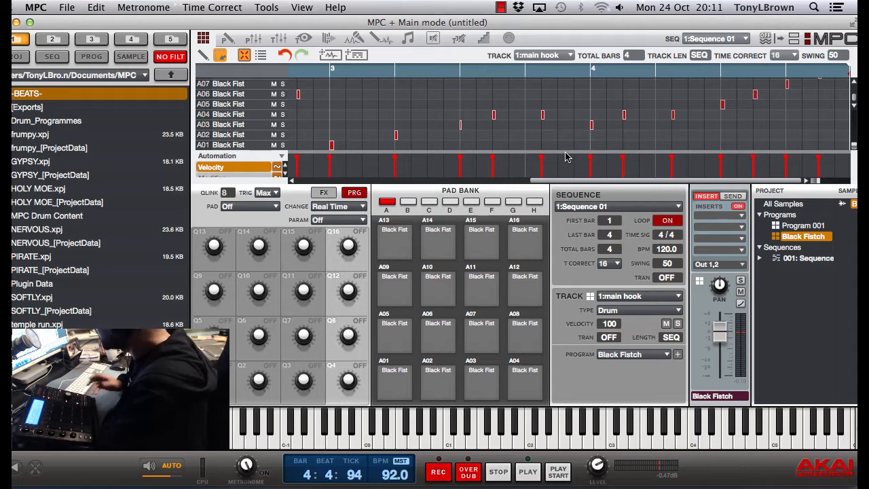
key("space")
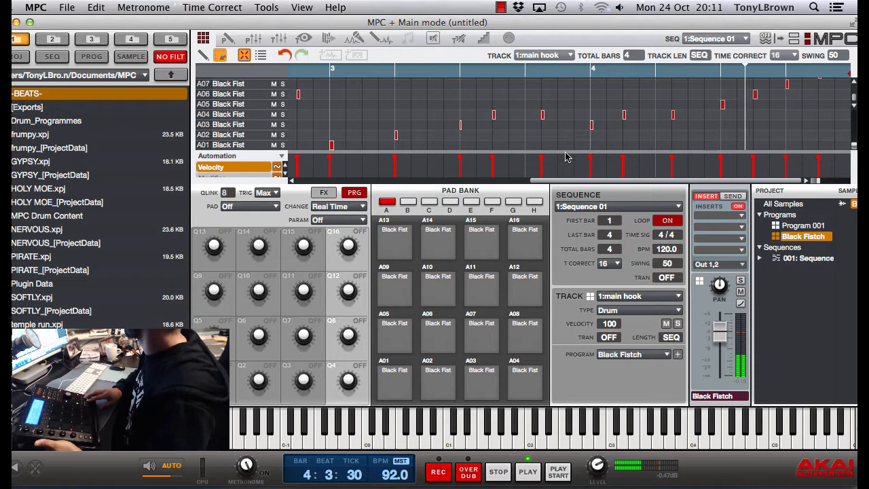
key("space")
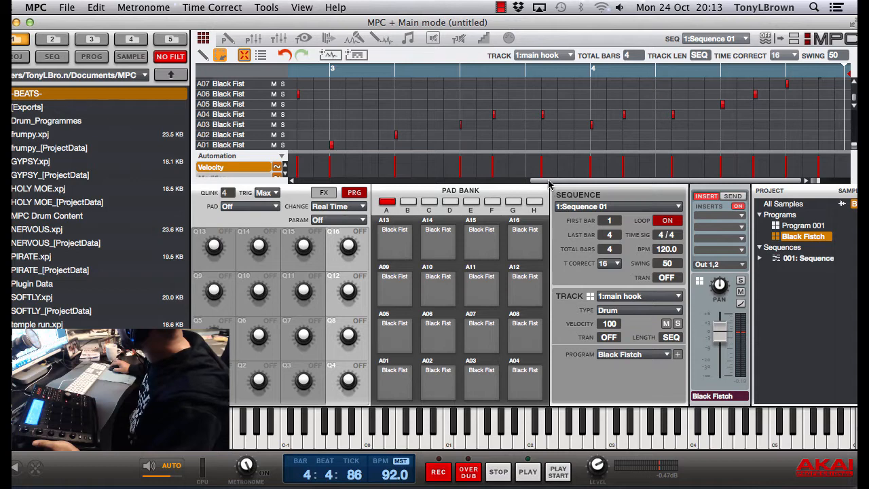
Switch to unused track 2, run the sequence with it selected and add a new program to the track
left_click_drag(548, 181, 592, 180)
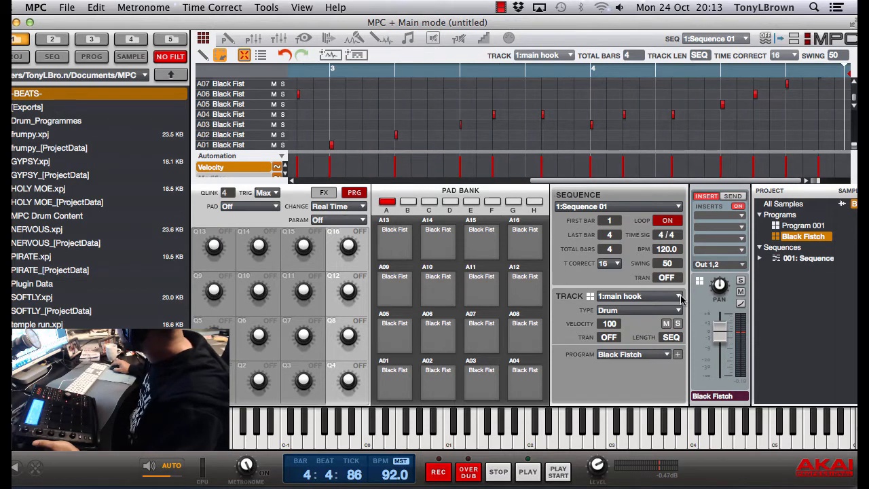
left_click(679, 297)
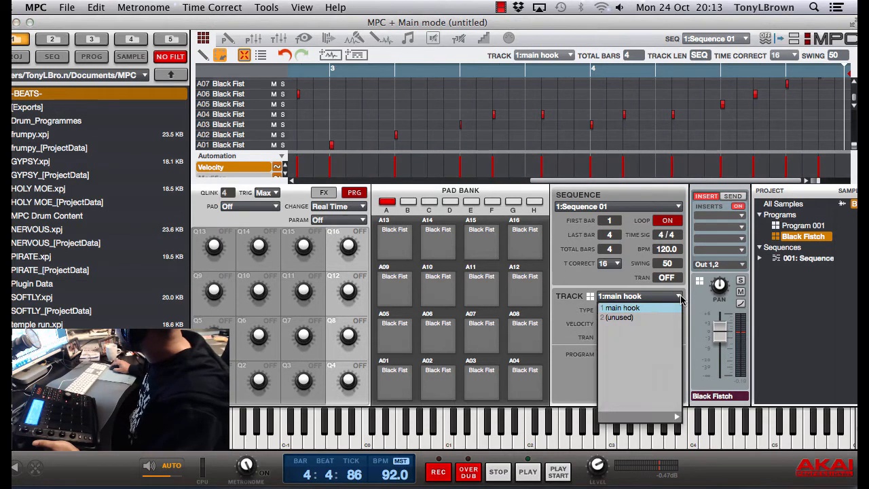
left_click(629, 318)
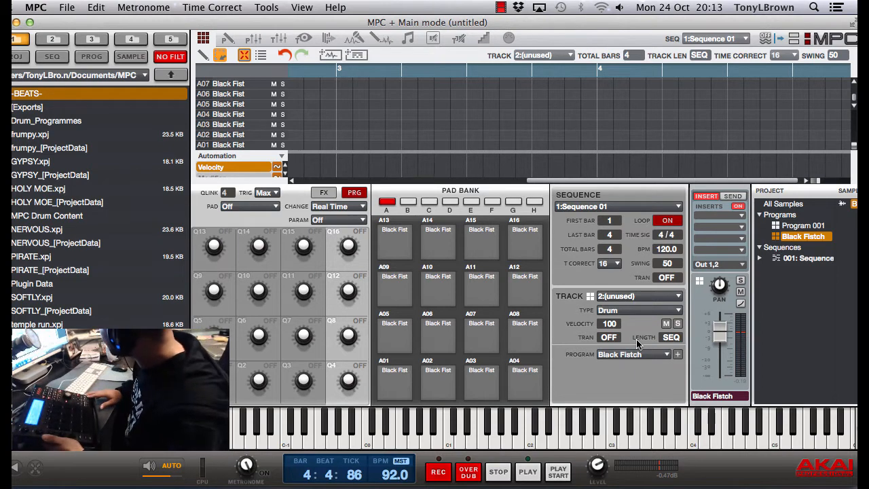
key("space")
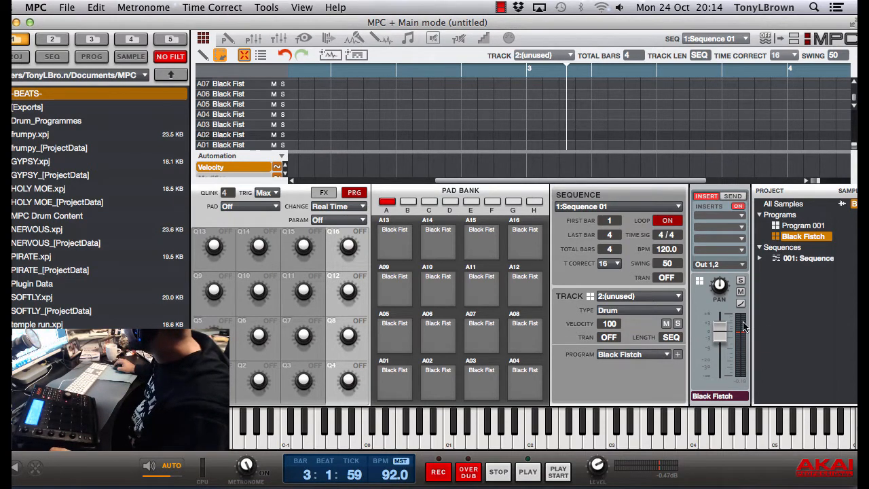
left_click(677, 355)
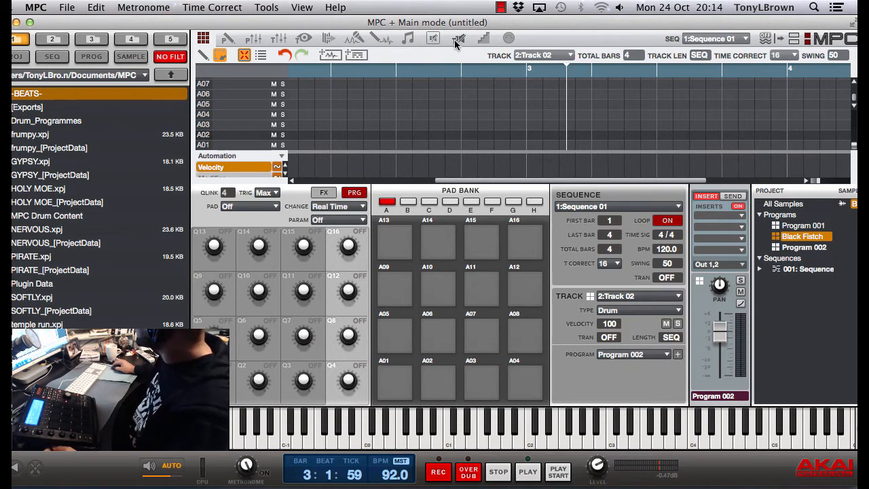
In Sample Edit, convert the chopped slices to a new program using the Non-Destructive Slice type
left_click(384, 41)
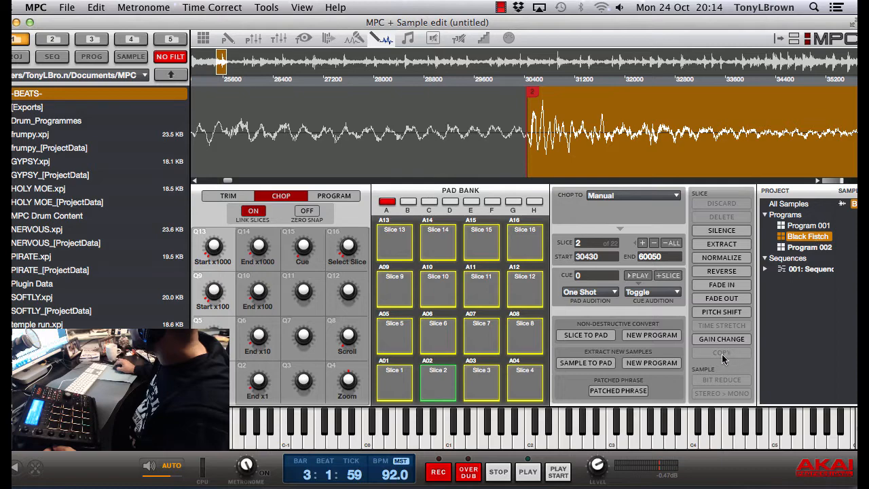
left_click(657, 335)
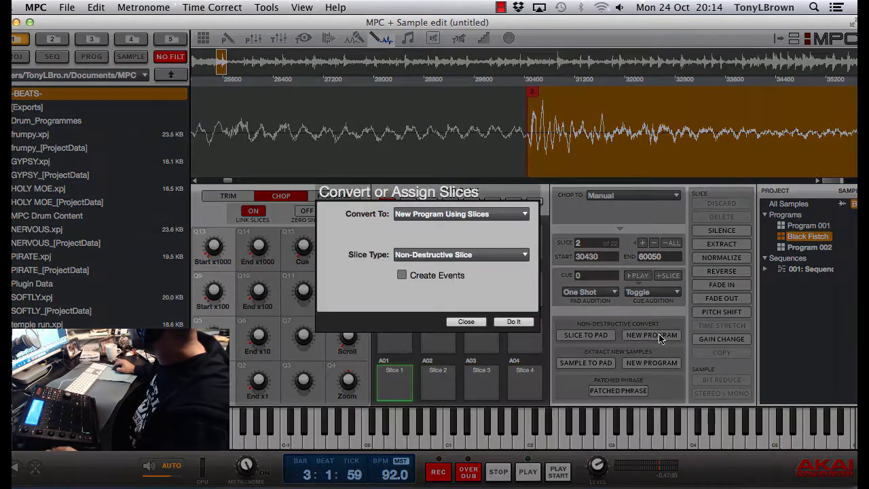
left_click(513, 322)
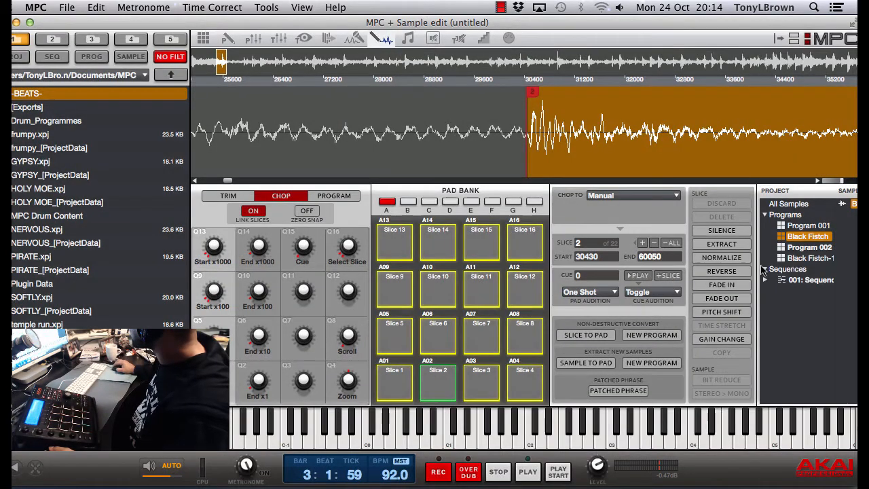
Assign the new Black Fistch-1 program to Track 02 in Main mode
left_click(809, 259)
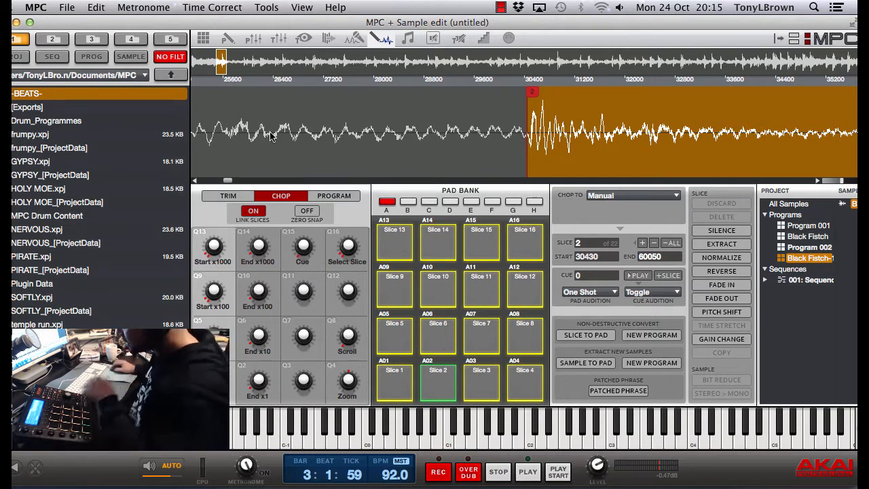
key("super+1")
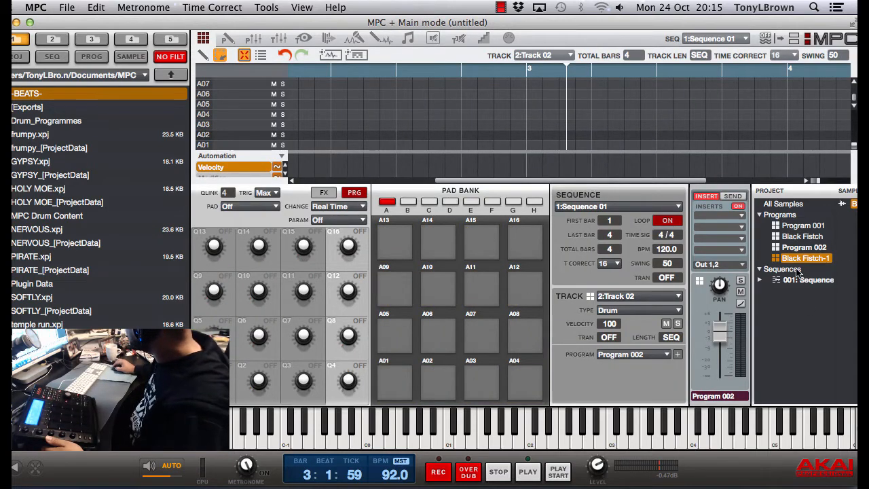
left_click_drag(800, 259, 398, 376)
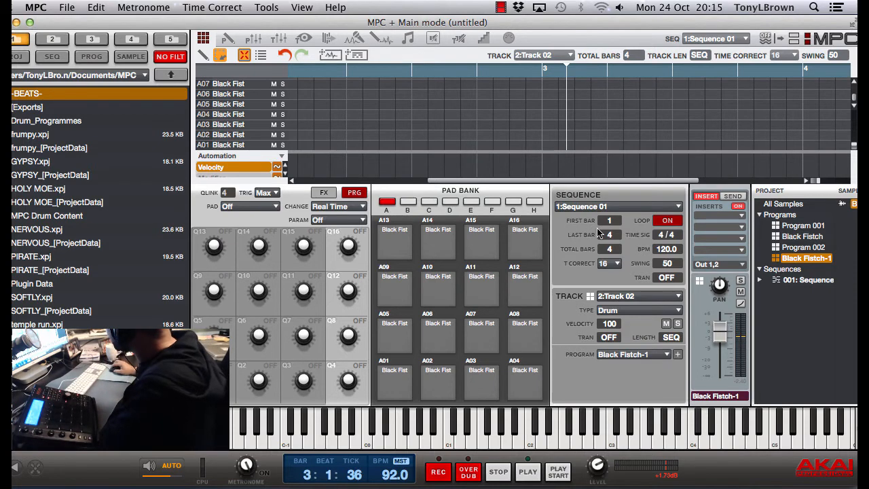
left_click_drag(657, 179, 511, 180)
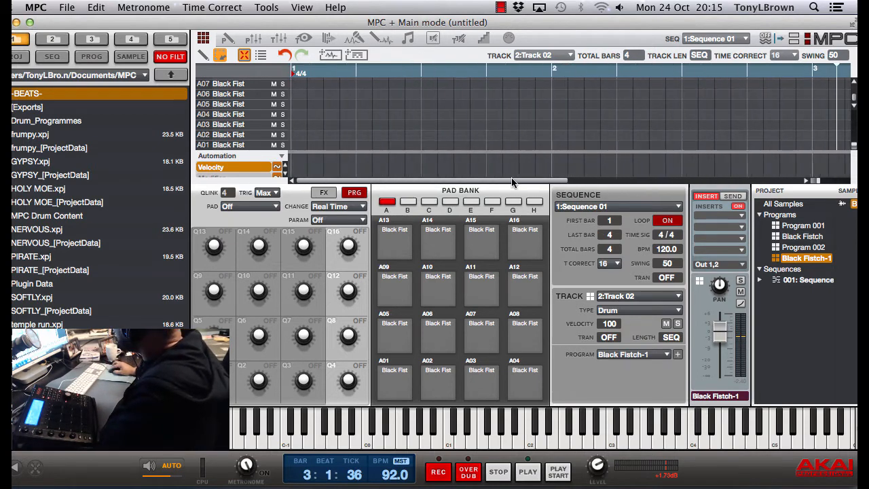
Look through the Program Edit and Channel Mixer modes and return to Main mode
left_click(229, 41)
left_click(255, 41)
left_click(278, 40)
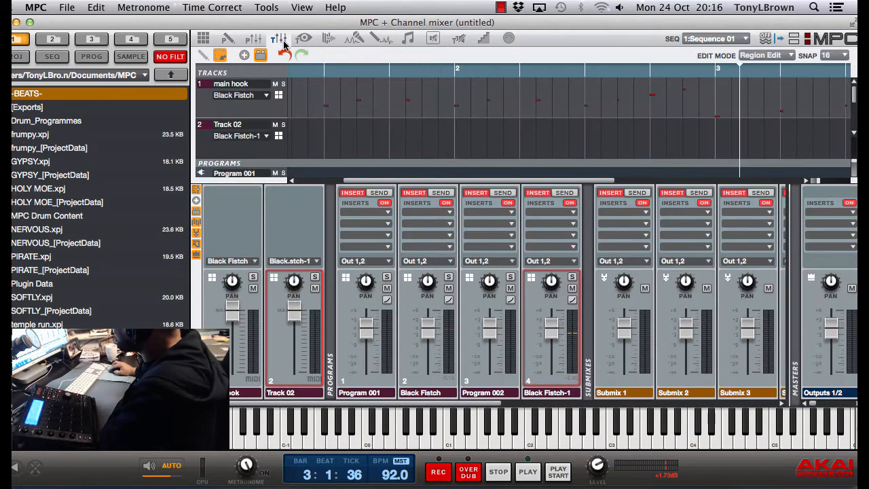
left_click(254, 40)
left_click(228, 39)
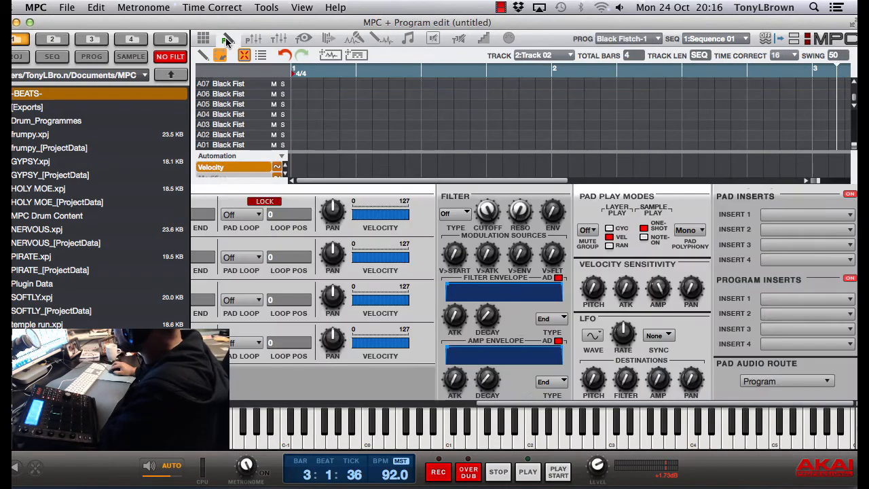
left_click(253, 39)
left_click(278, 39)
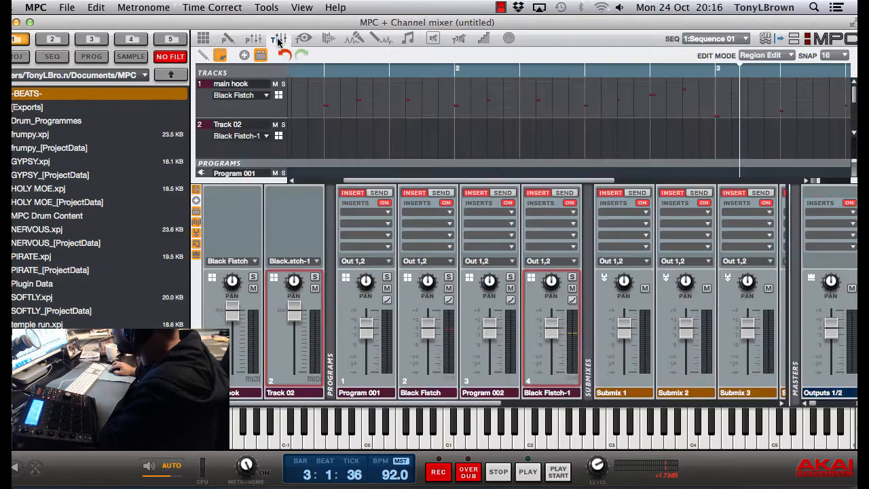
left_click(203, 38)
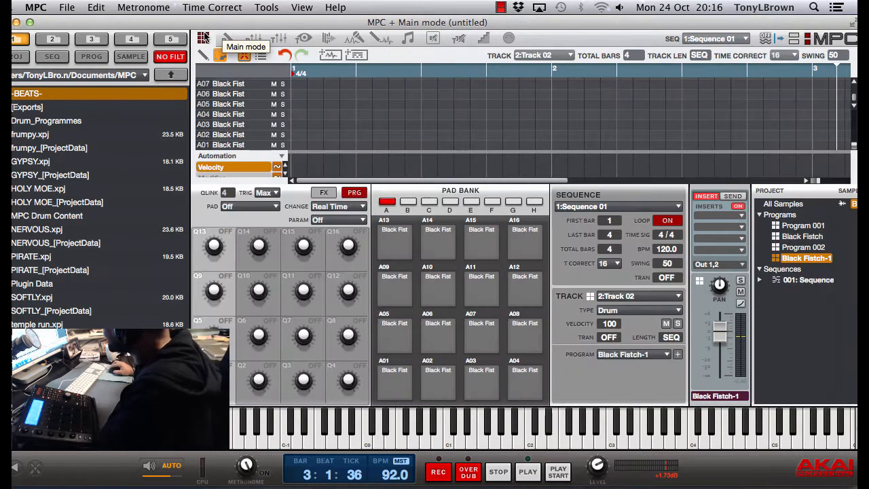
left_click_drag(289, 26, 283, 26)
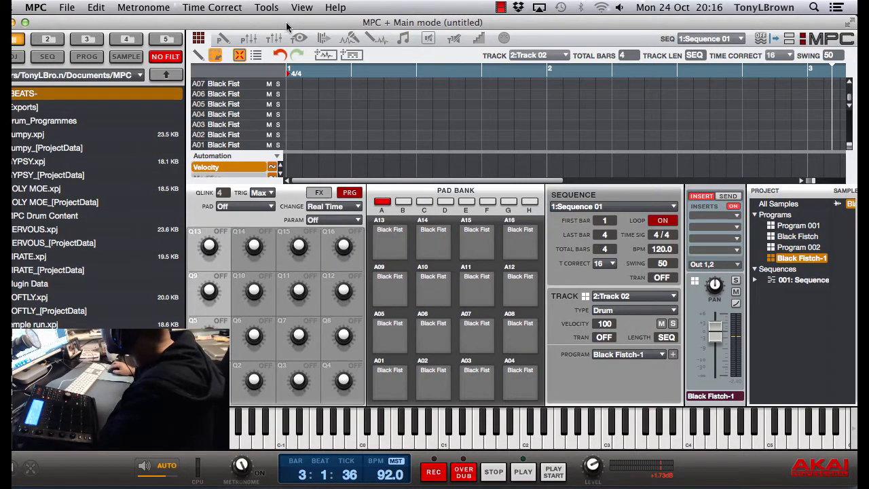